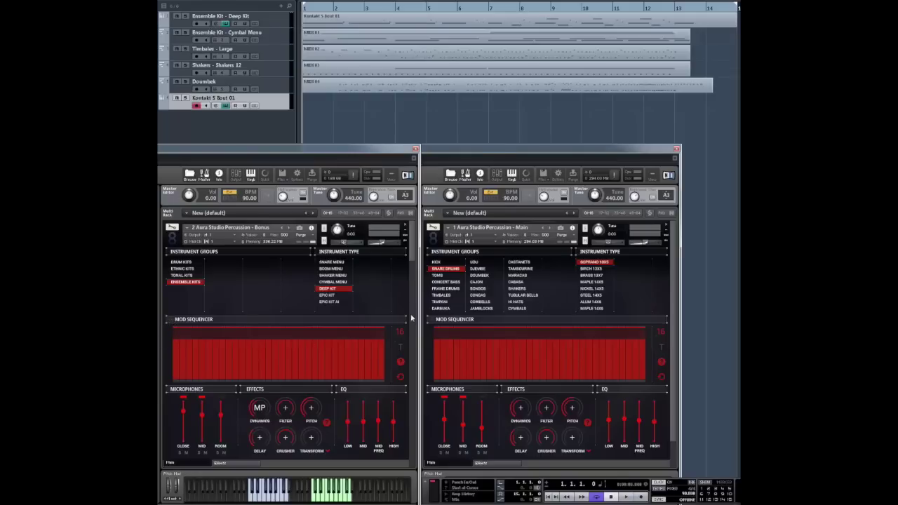
- Try a mod sequencer pattern on the Deep Kit with time signature 8, and reset the sequencer
{"action": "left_click_drag", "start_coordinate": [401, 334], "coordinate": [408, 289]}
{"action": "left_click_drag", "start_coordinate": [404, 335], "coordinate": [394, 419]}
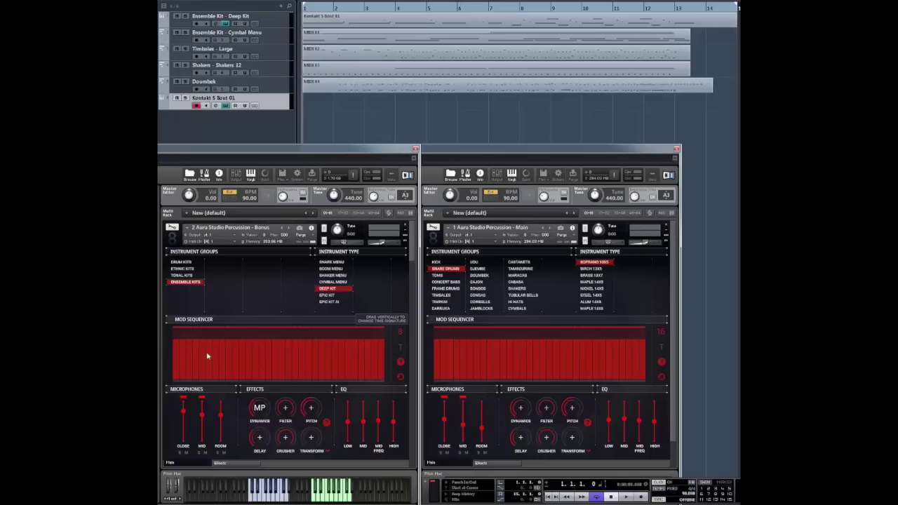
{"action": "mouse_move", "coordinate": [177, 339]}
{"action": "left_mouse_down"}
{"action": "mouse_move", "coordinate": [186, 355]}
{"action": "mouse_move", "coordinate": [205, 341]}
{"action": "mouse_move", "coordinate": [236, 370]}
{"action": "mouse_move", "coordinate": [264, 380]}
{"action": "left_mouse_up"}
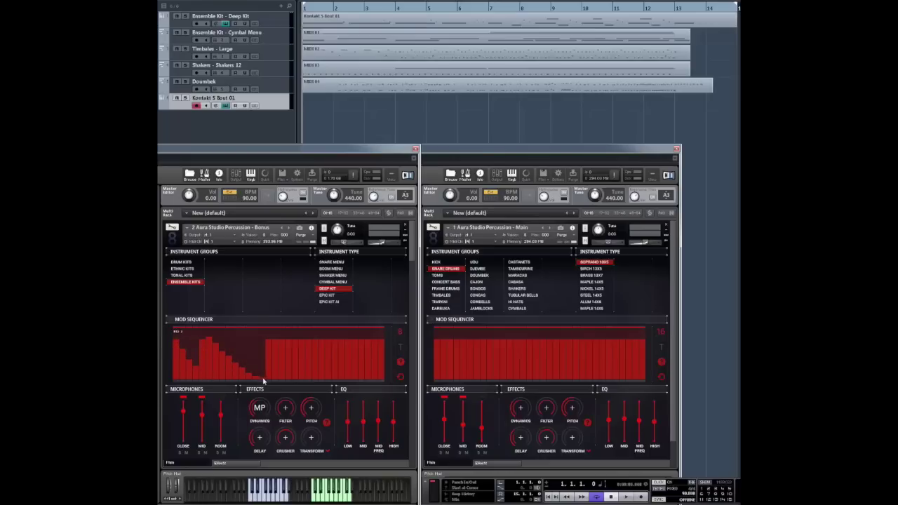
{"action": "left_click", "coordinate": [400, 378]}
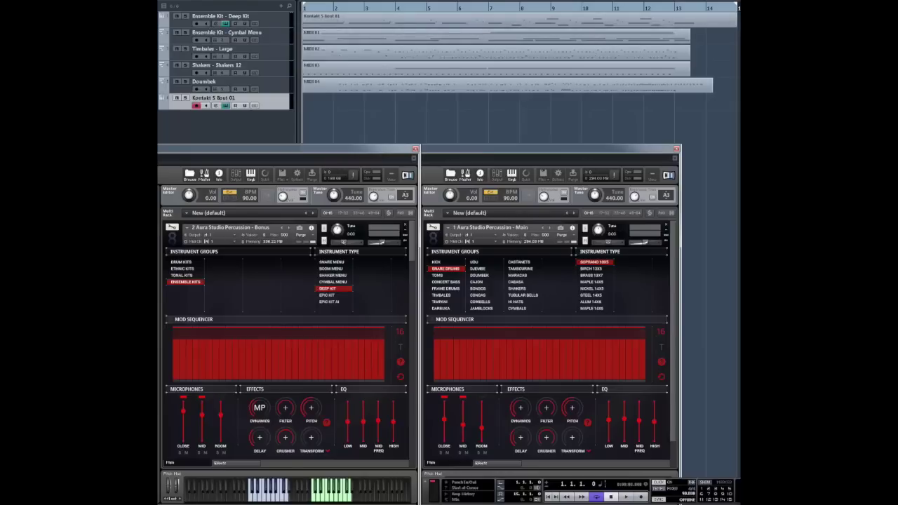
- Play the full arrangement while reviewing each instrument in the multi rack, from the Deep Kit down to the Doumbek
{"action": "key", "text": "space"}
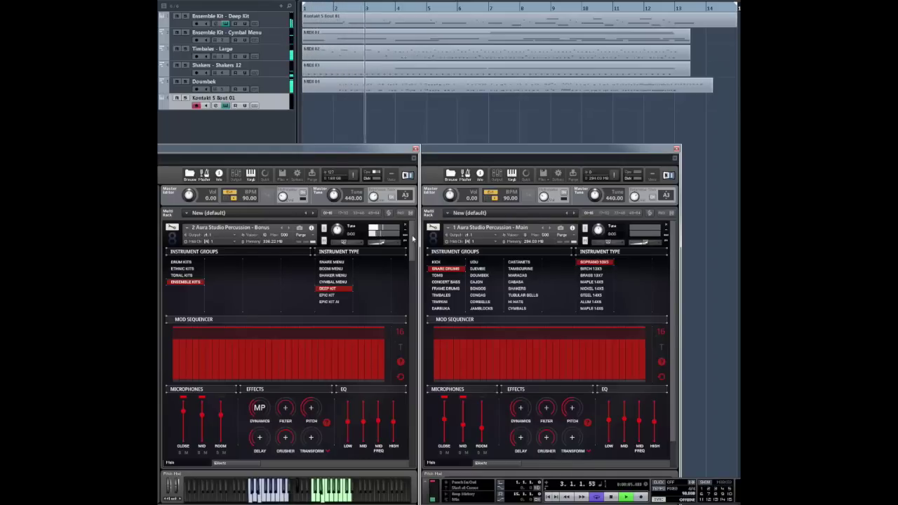
{"action": "scroll", "coordinate": [414, 239], "scroll_direction": "down", "scroll_amount": 3}
{"action": "scroll", "coordinate": [410, 260], "scroll_direction": "up", "scroll_amount": 3}
{"action": "left_click", "coordinate": [406, 279]}
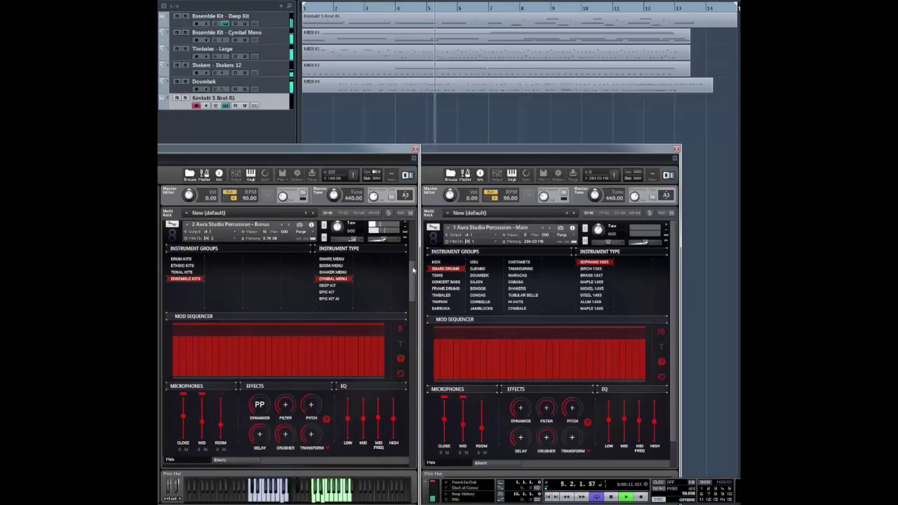
{"action": "scroll", "coordinate": [413, 270], "scroll_direction": "down", "scroll_amount": 5}
{"action": "scroll", "coordinate": [410, 308], "scroll_direction": "down", "scroll_amount": 1}
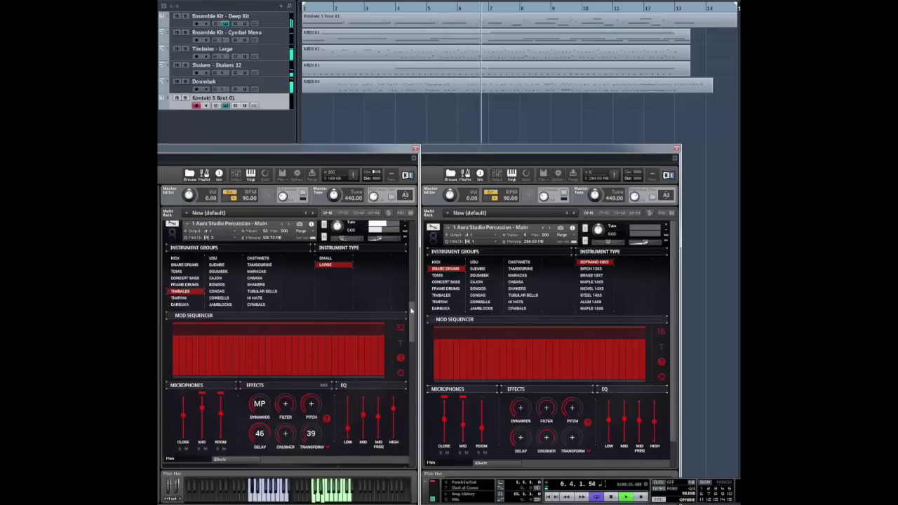
{"action": "left_click_drag", "start_coordinate": [411, 317], "coordinate": [411, 358]}
{"action": "scroll", "coordinate": [412, 357], "scroll_direction": "up", "scroll_amount": 1}
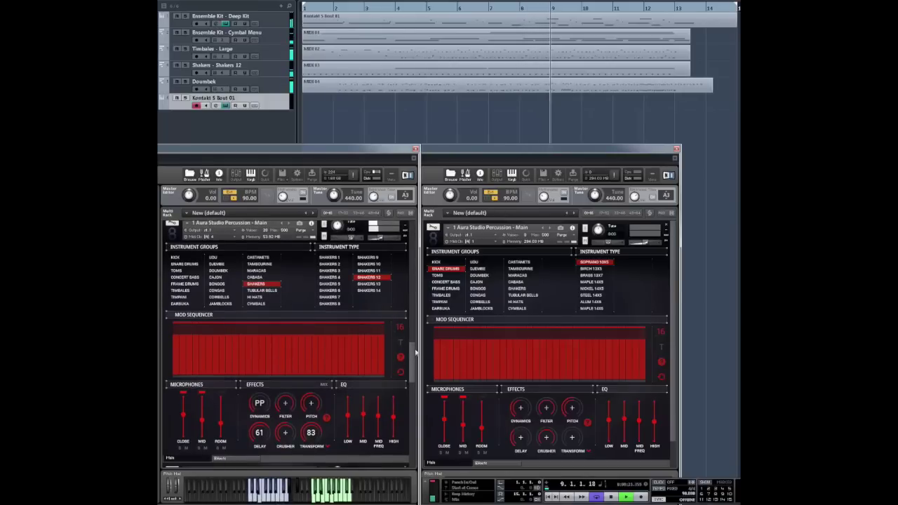
{"action": "left_click_drag", "start_coordinate": [416, 353], "coordinate": [410, 391]}
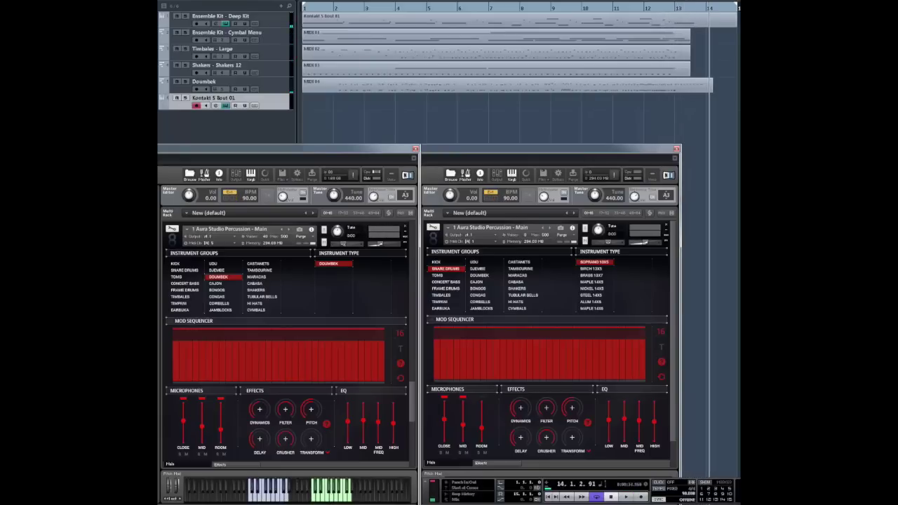
{"action": "key", "text": "space"}
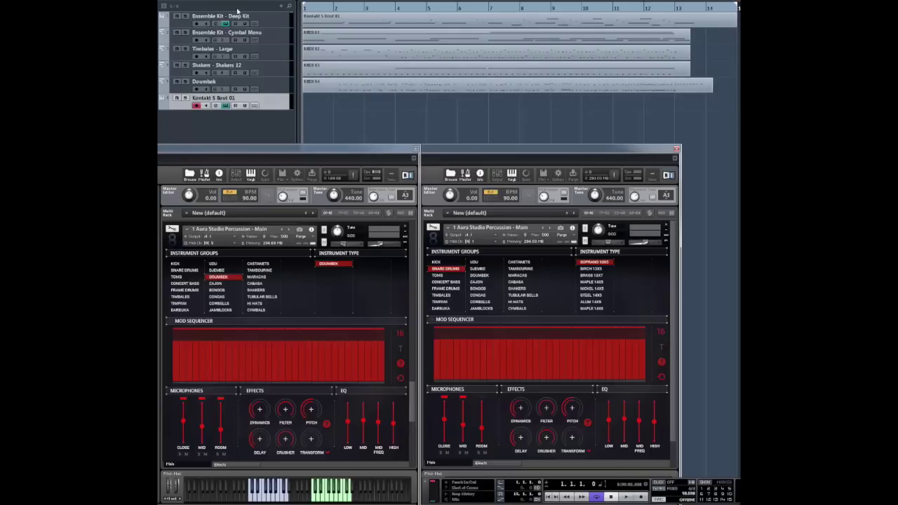
- Solo the Ensemble Kit - Deep Kit track and review its MIDI notes in the key editor during playback
{"action": "left_click", "coordinate": [184, 16]}
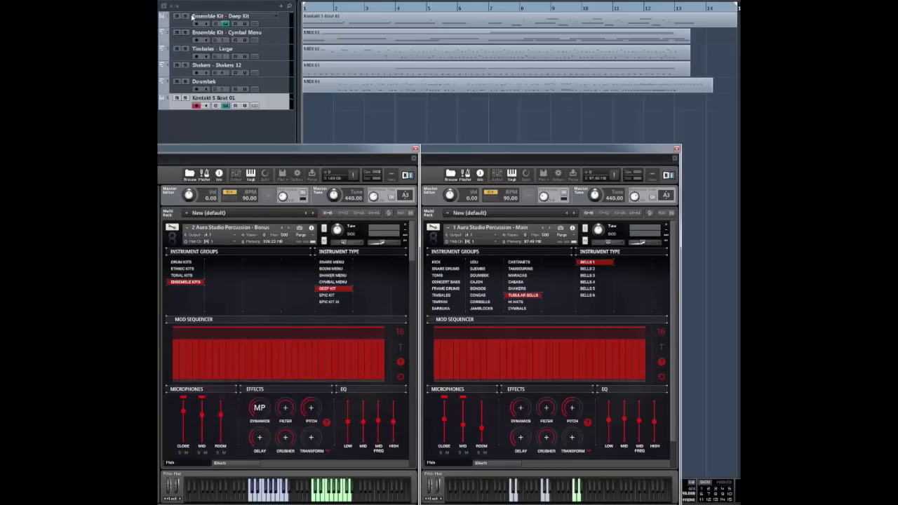
{"action": "left_click", "coordinate": [184, 16]}
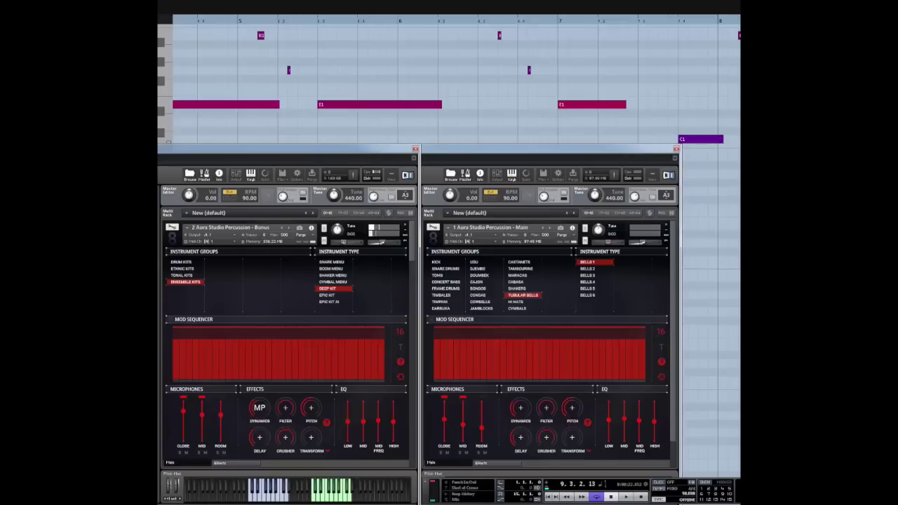
{"action": "key", "text": "Escape"}
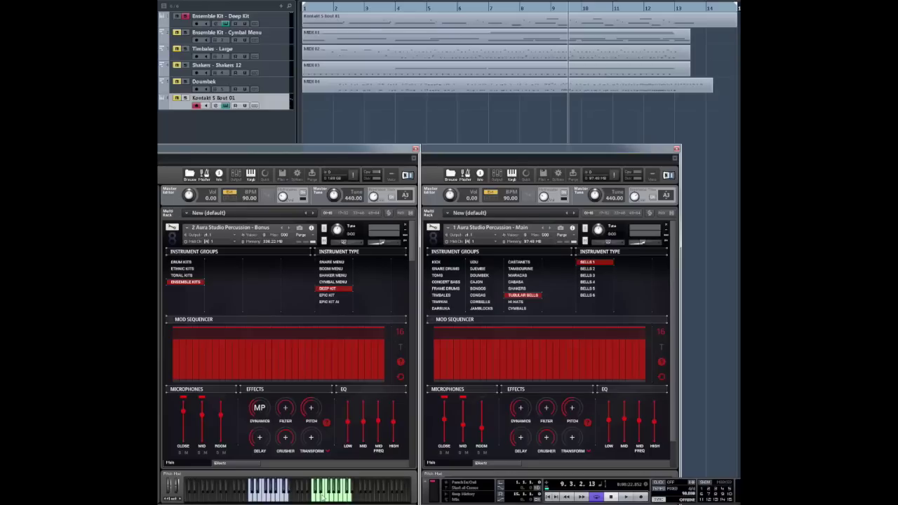
- Select the Ensemble Kit - Deep Kit track in the track list
{"action": "key", "text": "Up"}
{"action": "key", "text": "Up"}
{"action": "key", "text": "Up"}
{"action": "key", "text": "Up"}
{"action": "key", "text": "Up"}
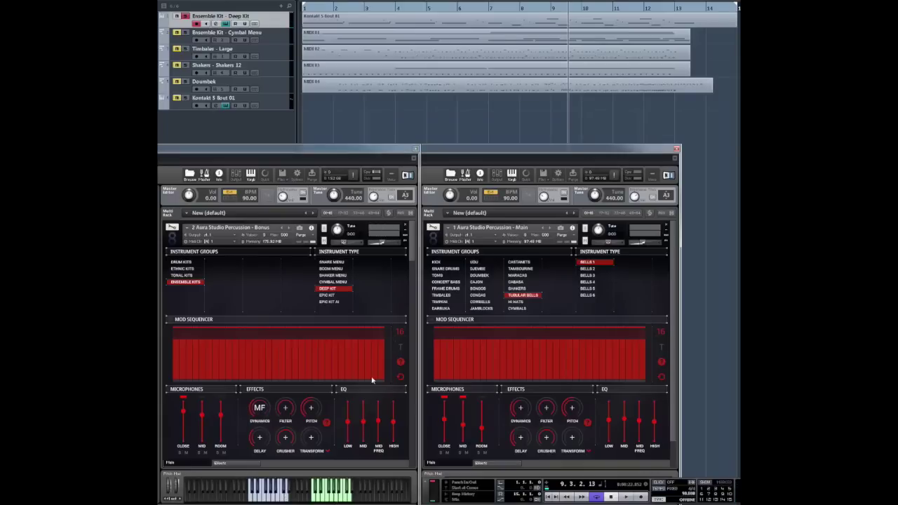
- Bring up the Cymbal Menu kit in the multi rack and load the Cymbals group in the separate Main instrument
{"action": "left_click_drag", "start_coordinate": [401, 334], "coordinate": [410, 289]}
{"action": "scroll", "coordinate": [407, 266], "scroll_direction": "down", "scroll_amount": 5}
{"action": "scroll", "coordinate": [407, 265], "scroll_direction": "down", "scroll_amount": 2}
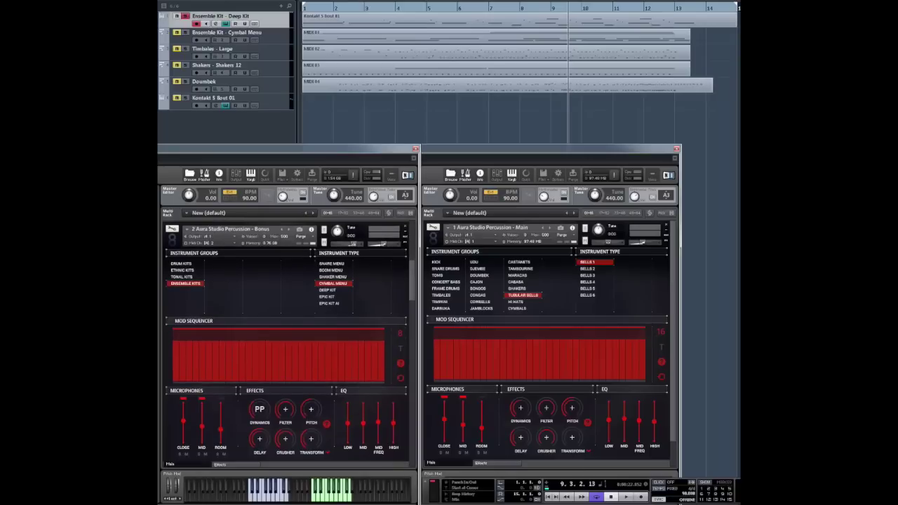
{"action": "left_click", "coordinate": [517, 308]}
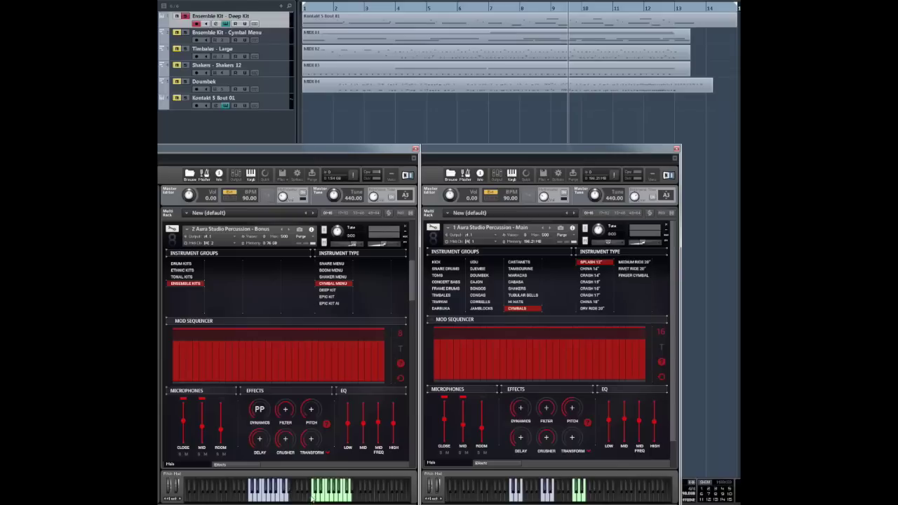
- Solo the Cymbal Menu track instead of the Deep Kit track and open its MIDI part for editing
{"action": "left_click", "coordinate": [186, 33]}
{"action": "left_click", "coordinate": [185, 15]}
{"action": "double_click", "coordinate": [353, 39]}
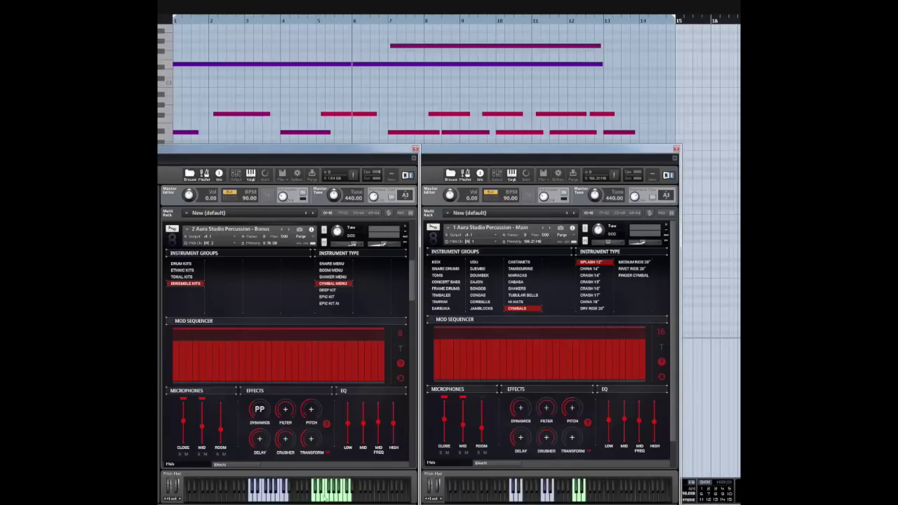
- Audition the low notes in the Cymbal Menu part and play the part back
{"action": "left_click", "coordinate": [261, 115]}
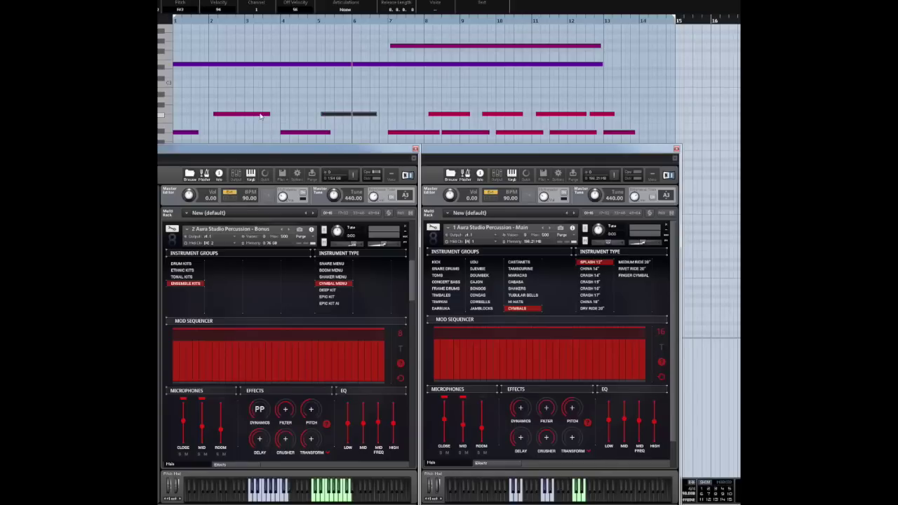
{"action": "left_click", "coordinate": [261, 114]}
{"action": "key", "text": "Right"}
{"action": "key", "text": "space"}
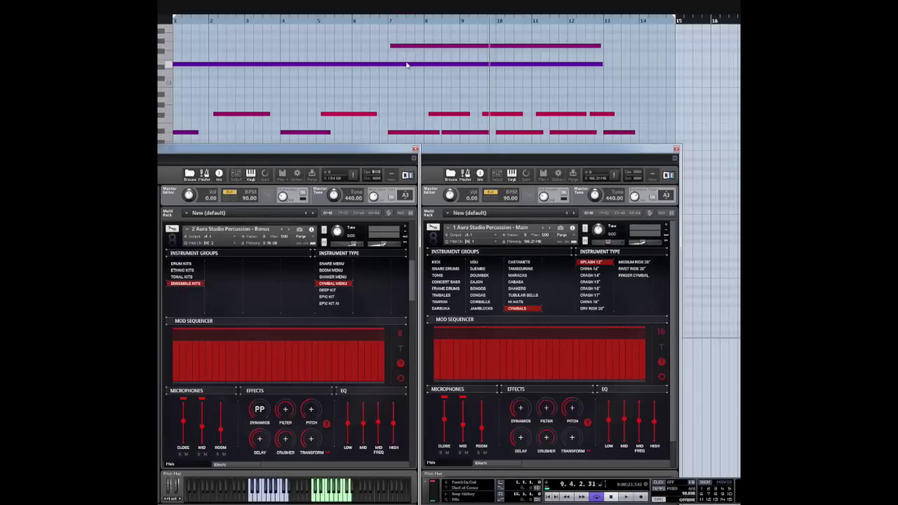
- Delete the two lowest rows of notes from the Cymbal Menu part and play the remaining long notes from bar 6
{"action": "left_click_drag", "start_coordinate": [681, 105], "coordinate": [172, 163]}
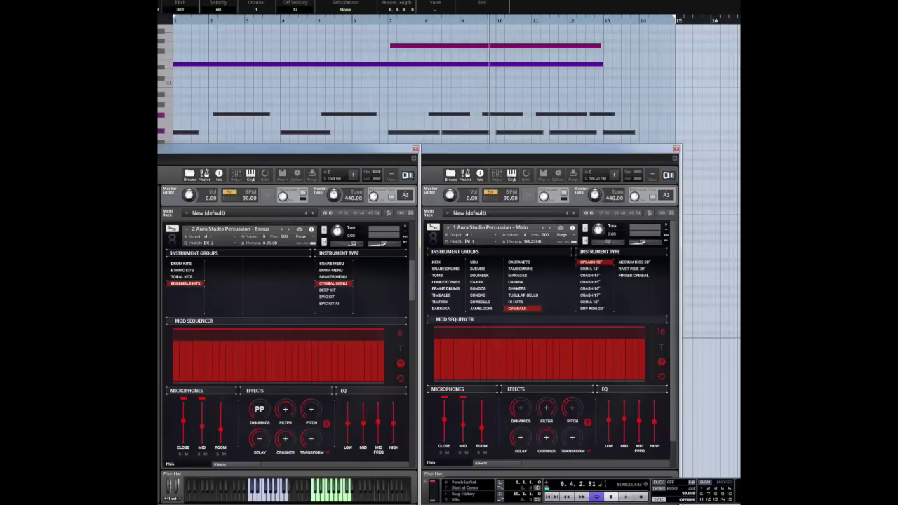
{"action": "key", "text": "Delete"}
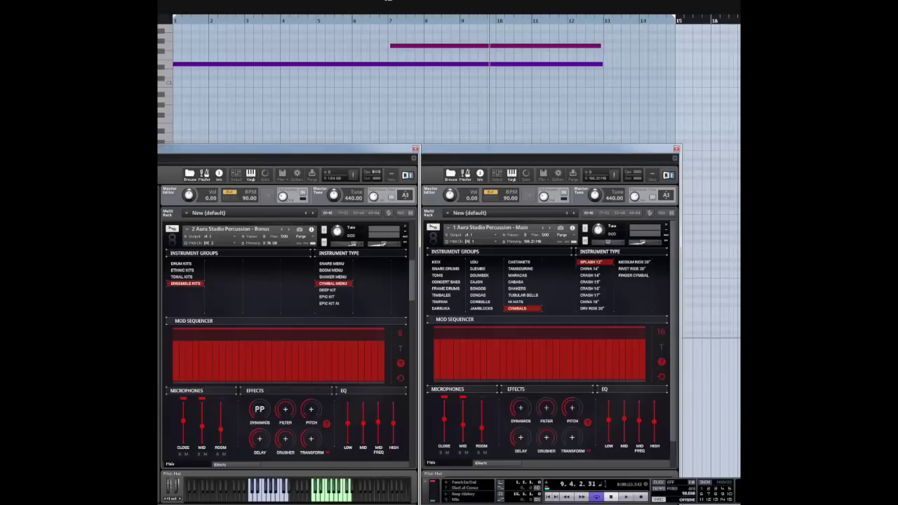
{"action": "left_click", "coordinate": [354, 23]}
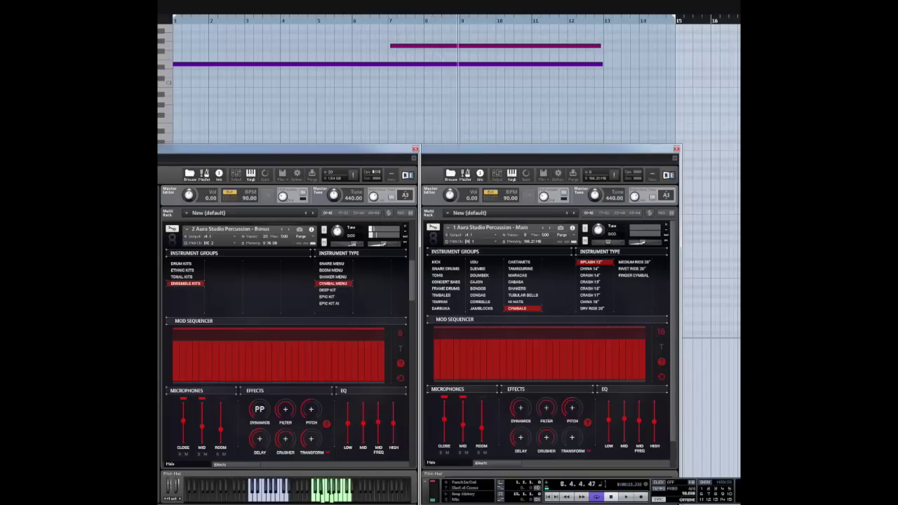
{"action": "key", "text": "space"}
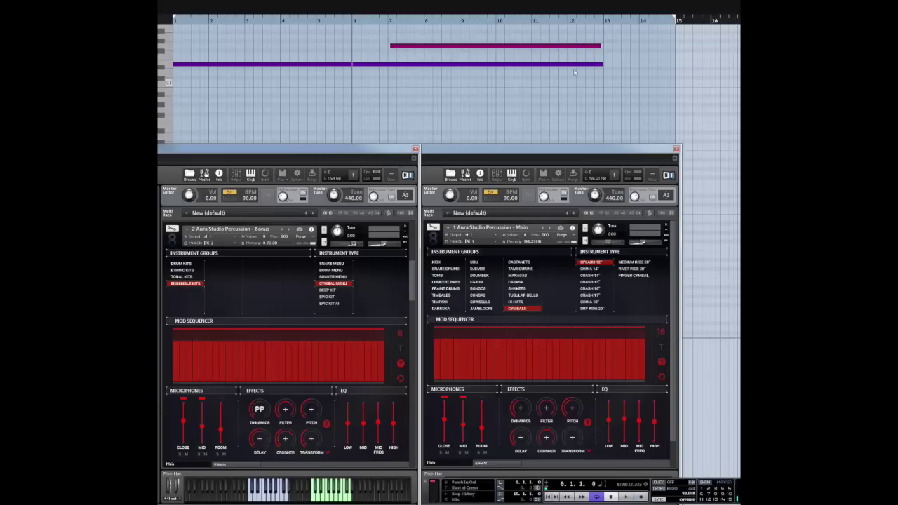
{"action": "key", "text": "space"}
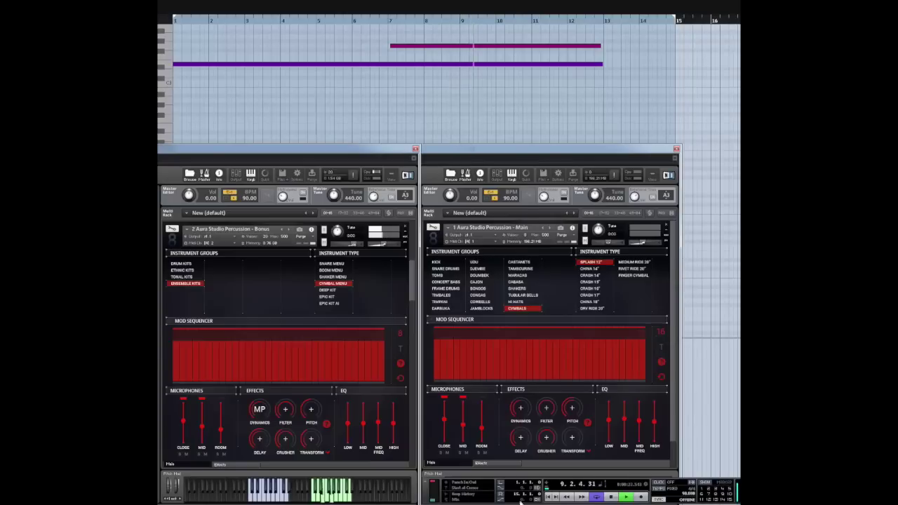
{"action": "left_click", "coordinate": [611, 497]}
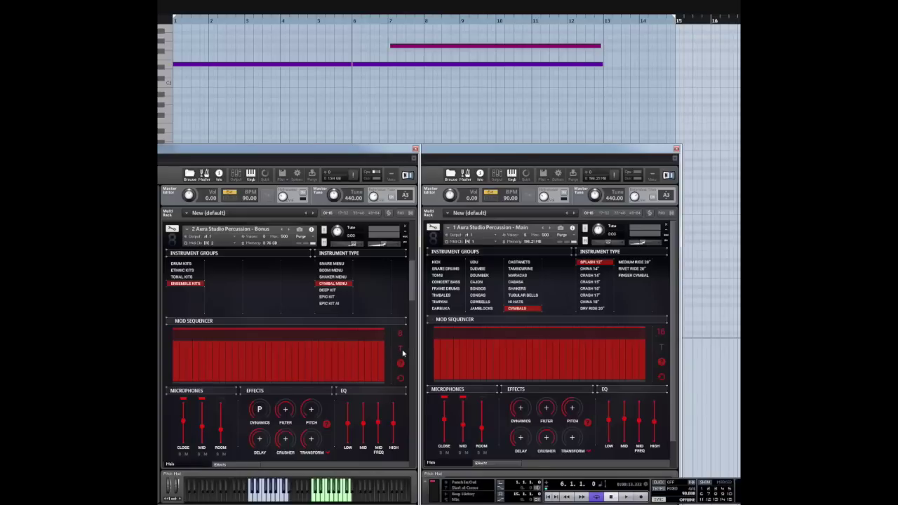
- Reopen the Cymbal Menu part and restore its deleted low notes
{"action": "key", "text": "ctrl+w"}
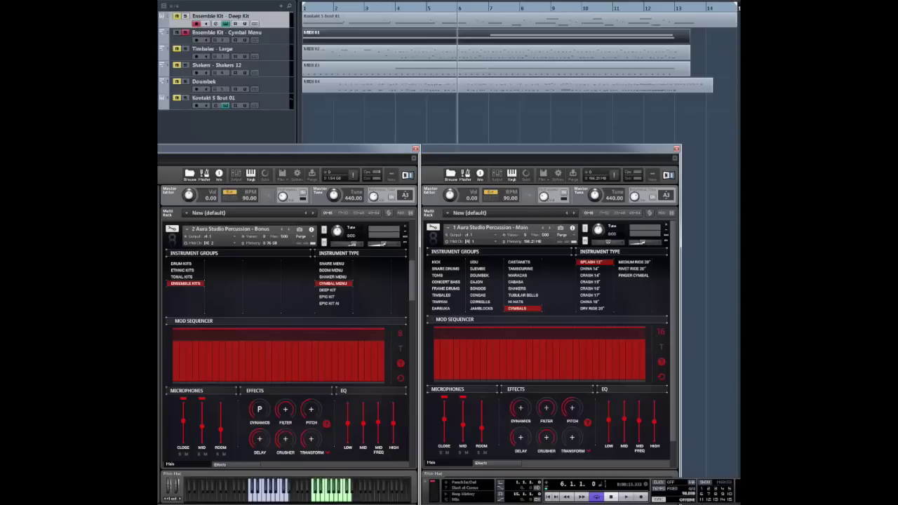
{"action": "double_click", "coordinate": [506, 40]}
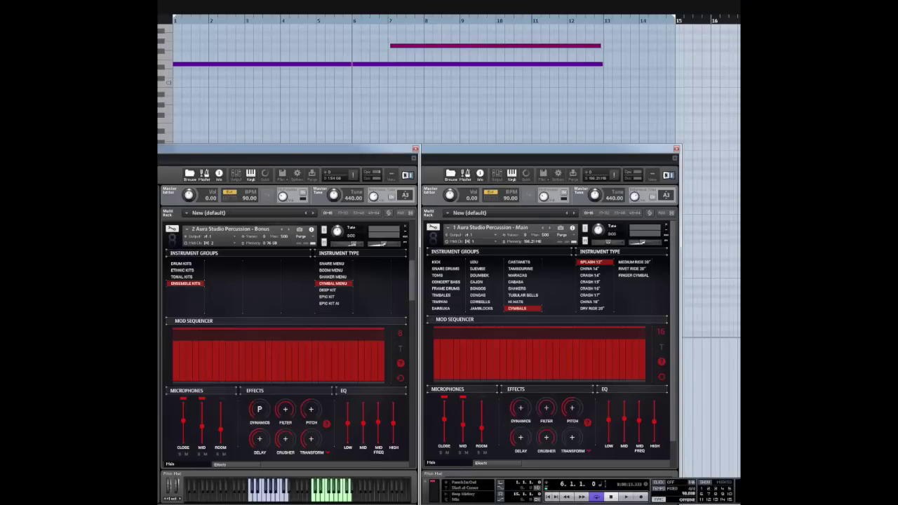
{"action": "key", "text": "ctrl+v"}
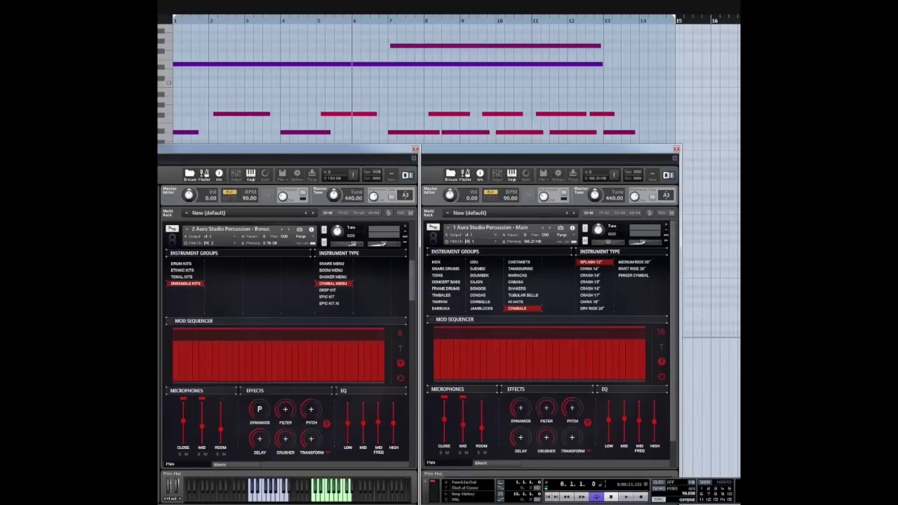
- Bring up the Timbales - Large instrument in the multi rack and play its track from bar 4
{"action": "key", "text": "Escape"}
{"action": "left_click_drag", "start_coordinate": [413, 283], "coordinate": [415, 308]}
{"action": "scroll", "coordinate": [304, 293], "scroll_direction": "down", "scroll_amount": 4}
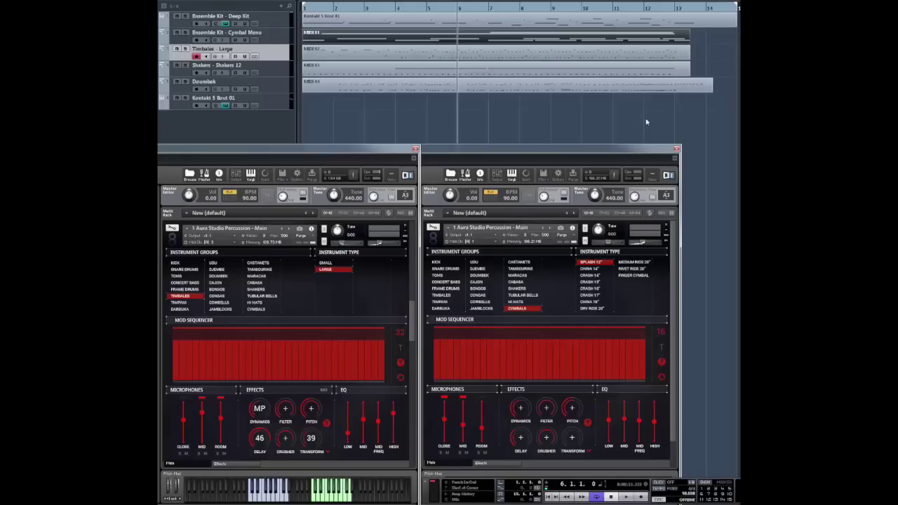
{"action": "left_click", "coordinate": [396, 9]}
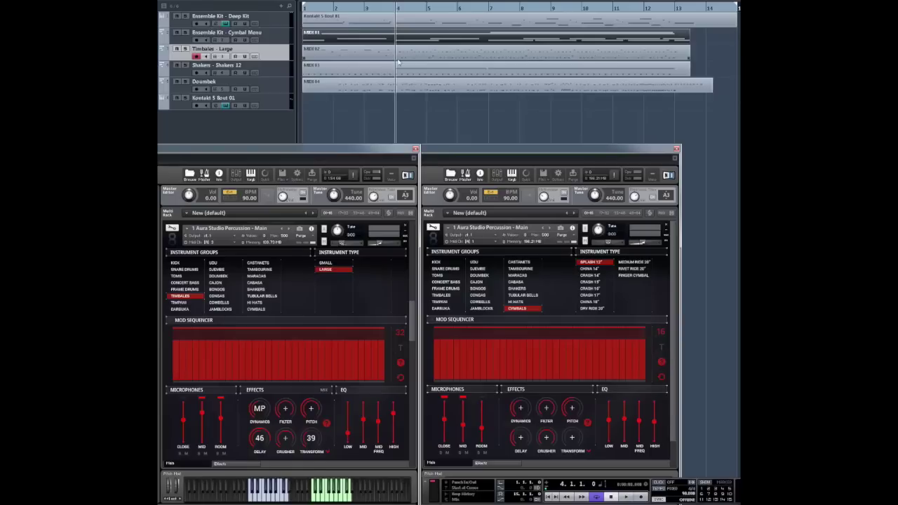
{"action": "key", "text": "space"}
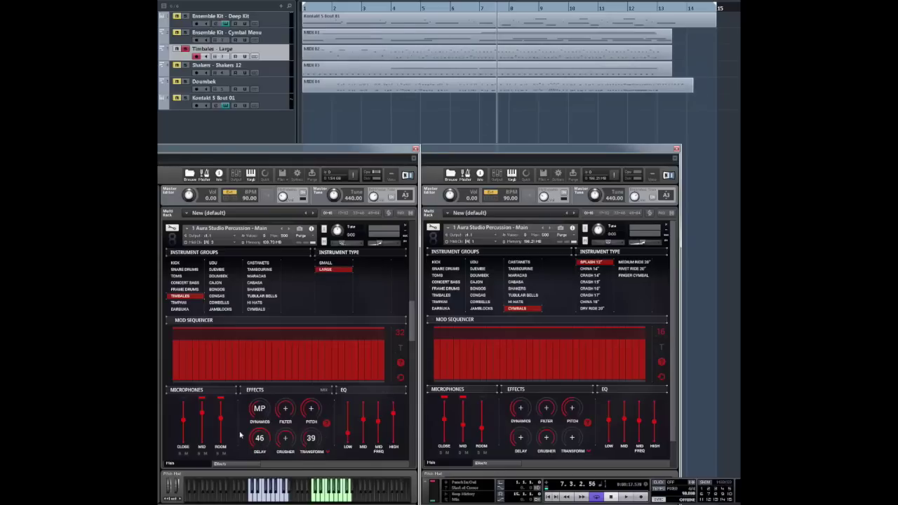
- View the effects page of the Timbales instrument and return to its main page
{"action": "left_click", "coordinate": [221, 463]}
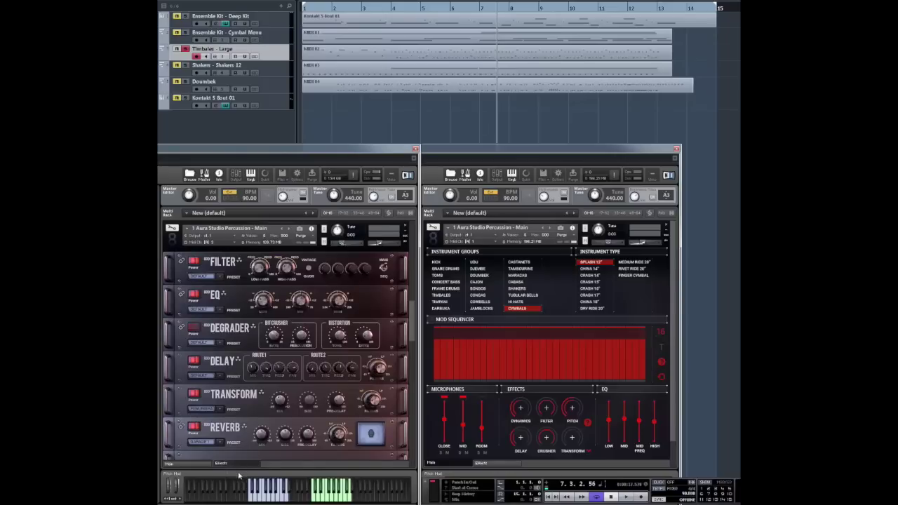
{"action": "left_click", "coordinate": [204, 468]}
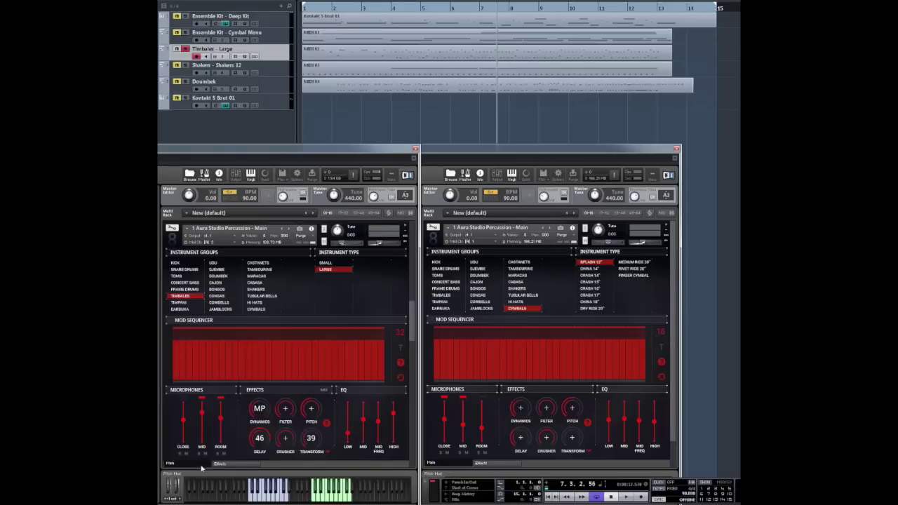
- Set the Timbales instrument's Filter to 100 and browse its Transform presets without picking one
{"action": "left_click", "coordinate": [296, 415]}
{"action": "left_click", "coordinate": [327, 455]}
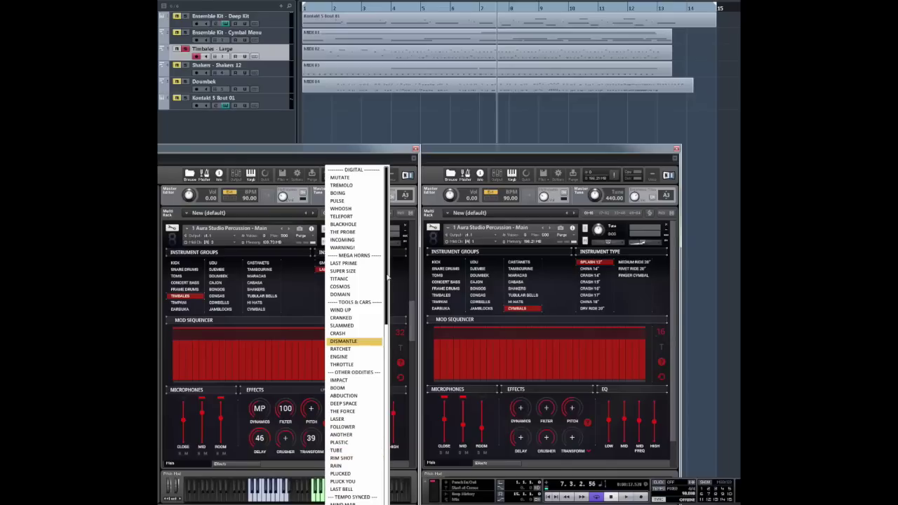
{"action": "scroll", "coordinate": [372, 341], "scroll_direction": "down", "scroll_amount": 5}
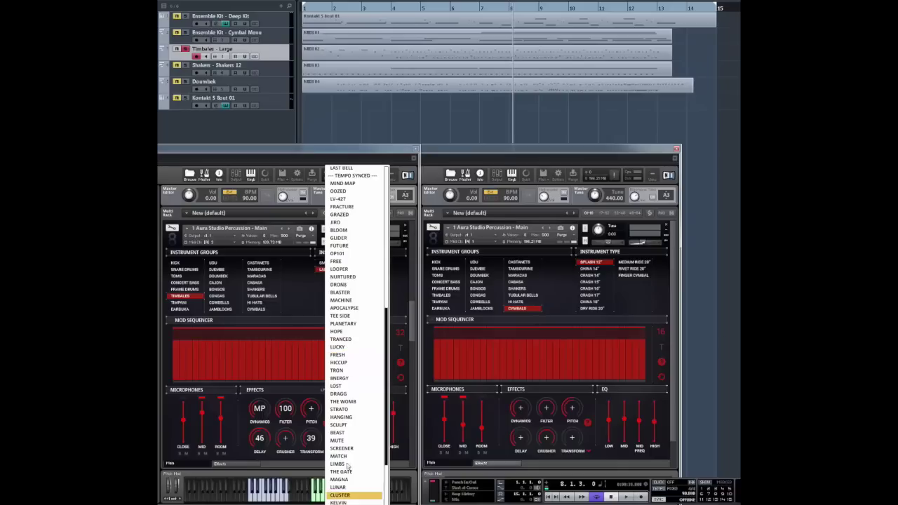
{"action": "scroll", "coordinate": [392, 406], "scroll_direction": "down", "scroll_amount": 4}
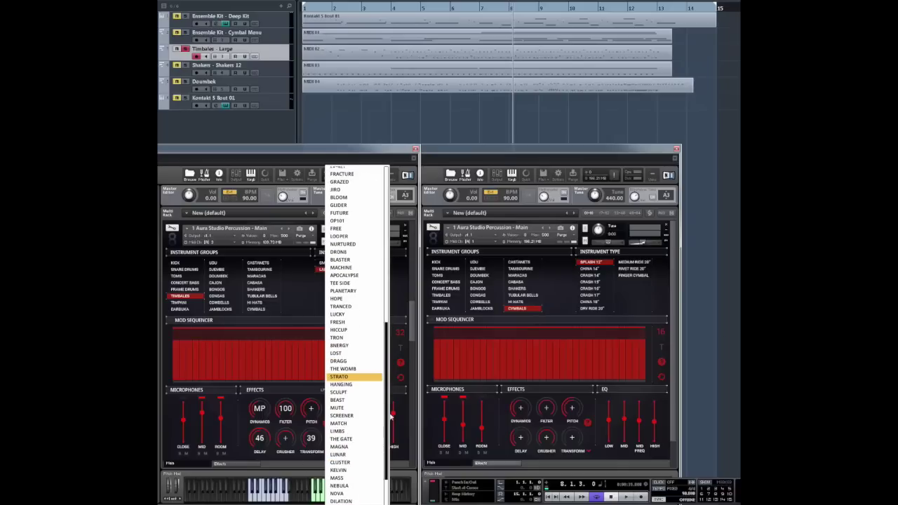
{"action": "scroll", "coordinate": [390, 442], "scroll_direction": "up", "scroll_amount": 1}
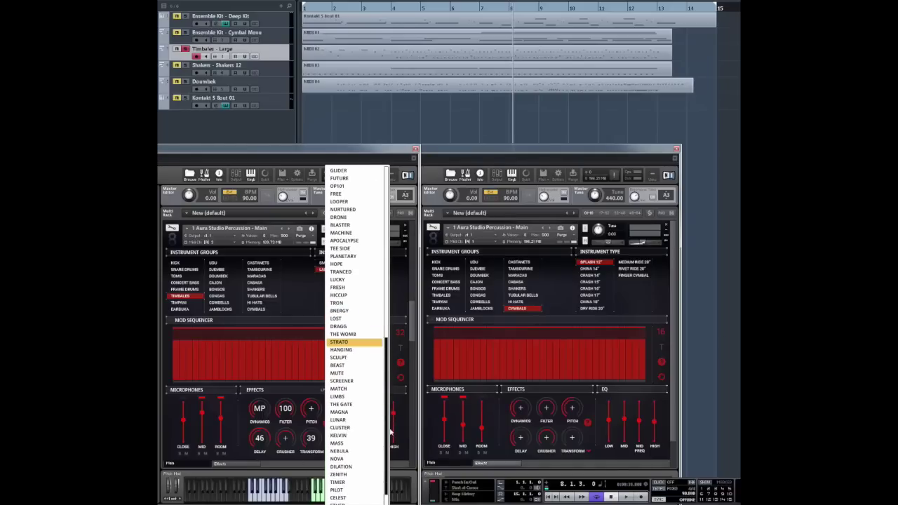
{"action": "left_click", "coordinate": [285, 464]}
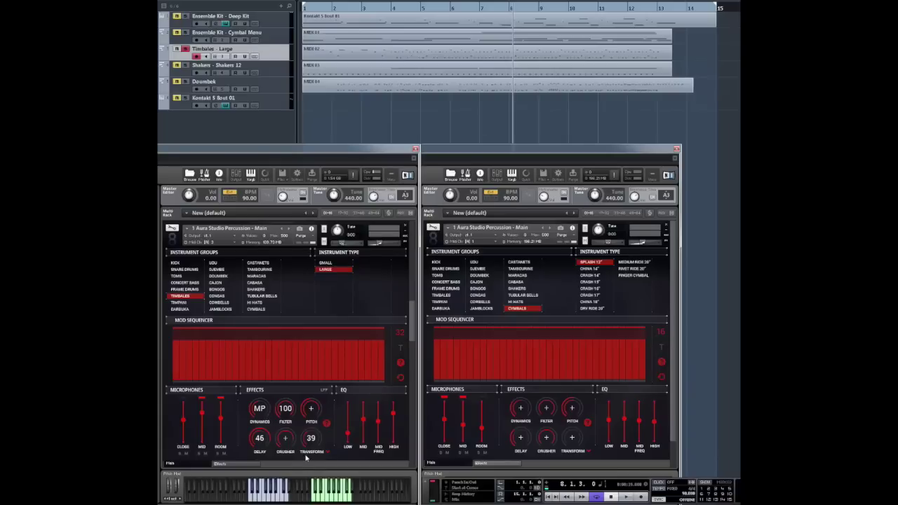
- Bring up the Shakers - Shakers 12 instrument in the multi rack and adjust its Dynamics
{"action": "key", "text": "Down"}
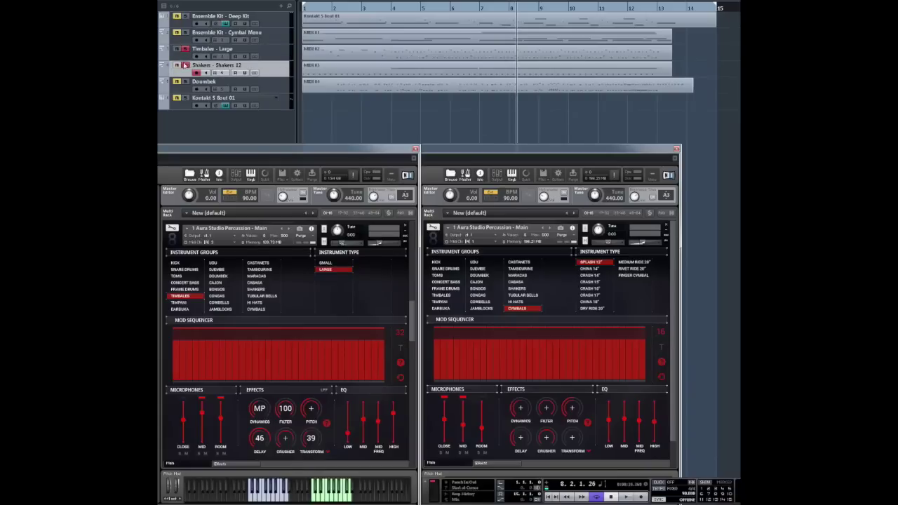
{"action": "scroll", "coordinate": [415, 333], "scroll_direction": "down", "scroll_amount": 5}
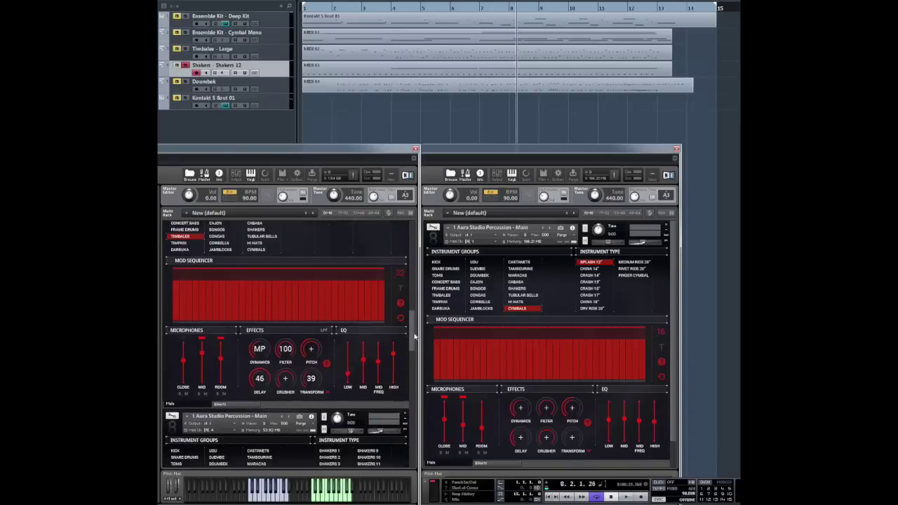
{"action": "scroll", "coordinate": [415, 345], "scroll_direction": "down", "scroll_amount": 5}
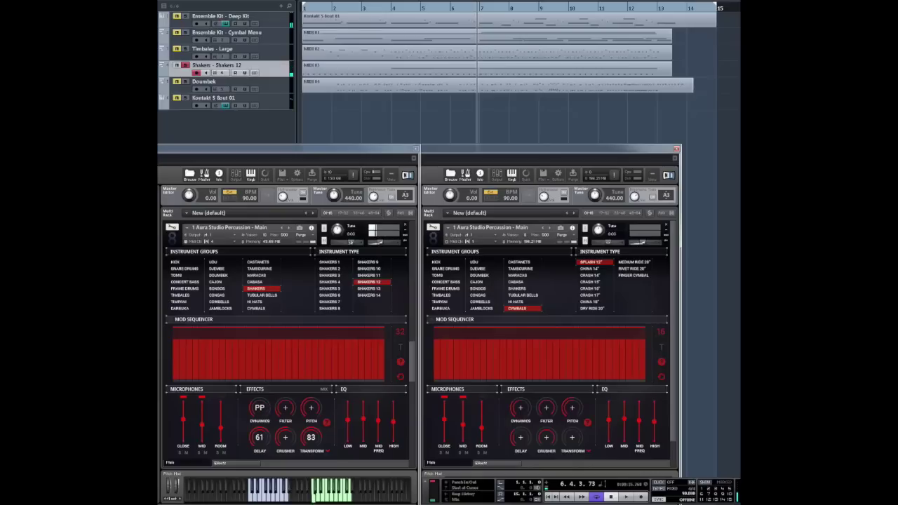
{"action": "left_click_drag", "start_coordinate": [259, 414], "coordinate": [260, 422]}
- Bring up the Doumbek instrument in the multi rack and examine the notes of its MIDI part in the key editor
{"action": "scroll", "coordinate": [413, 360], "scroll_direction": "down", "scroll_amount": 3}
{"action": "scroll", "coordinate": [416, 383], "scroll_direction": "down", "scroll_amount": 3}
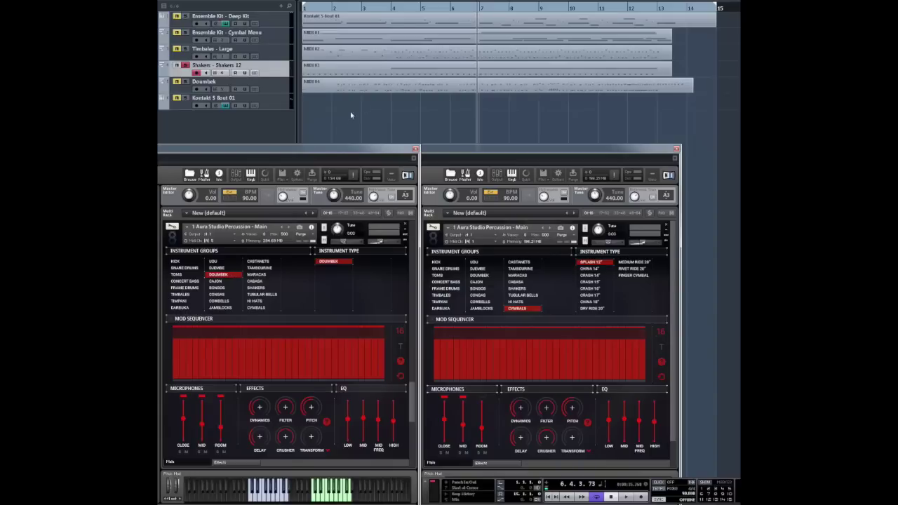
{"action": "double_click", "coordinate": [387, 89]}
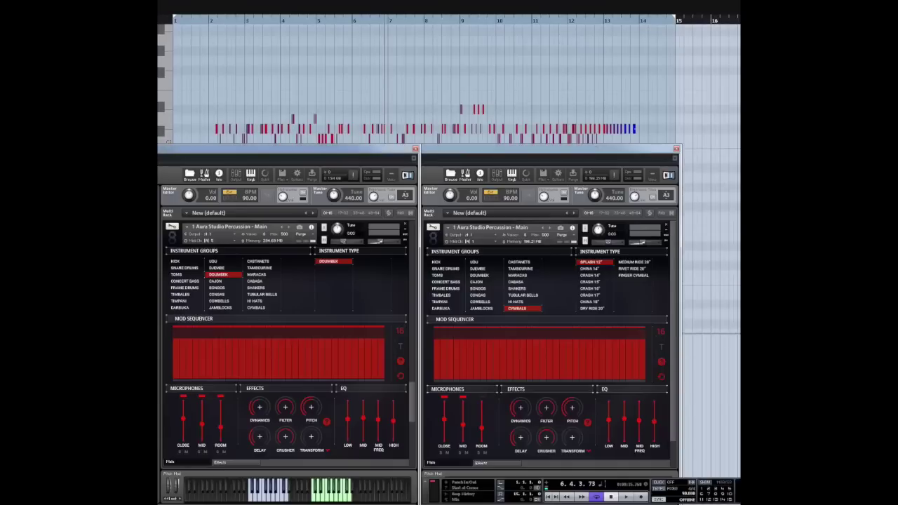
{"action": "scroll", "coordinate": [421, 78], "scroll_direction": "down", "scroll_amount": 3}
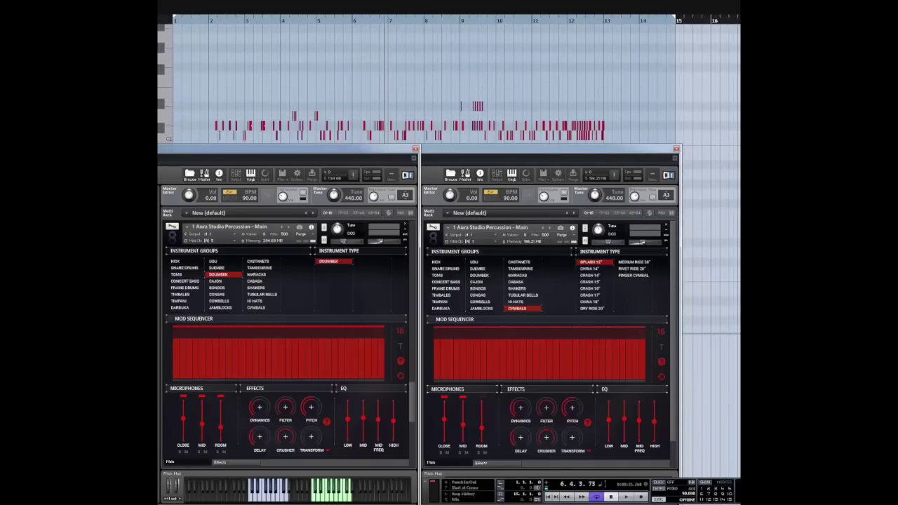
{"action": "scroll", "coordinate": [421, 78], "scroll_direction": "up", "scroll_amount": 3}
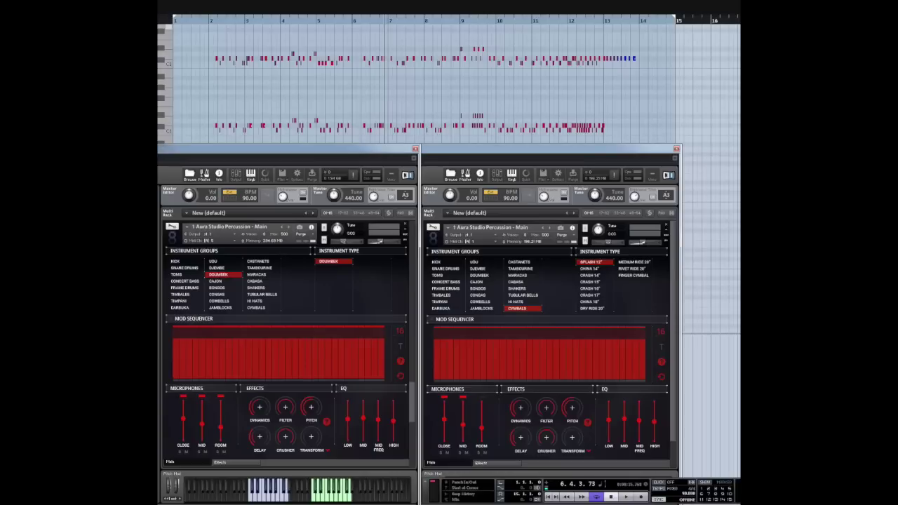
- Play the whole arrangement from the start and look over the Doumbek instrument's effects page
{"action": "left_click", "coordinate": [548, 497]}
{"action": "key", "text": "space"}
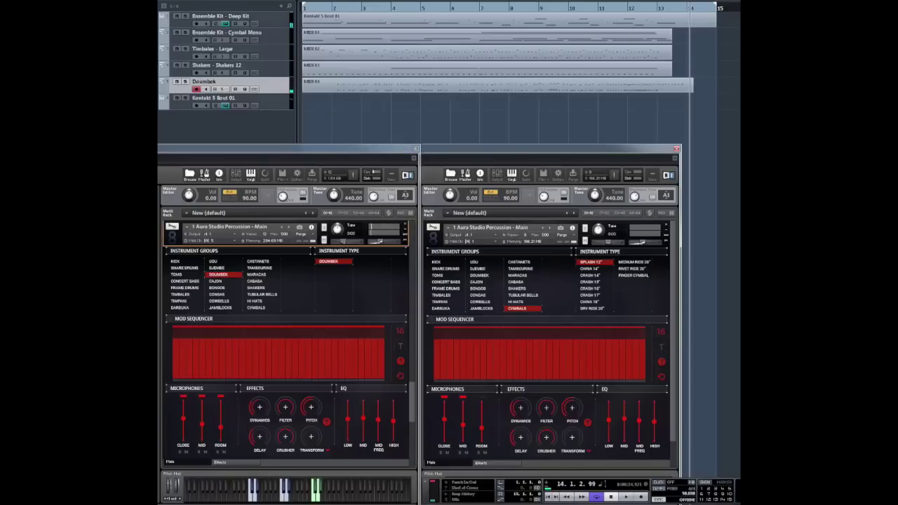
{"action": "left_click", "coordinate": [224, 463]}
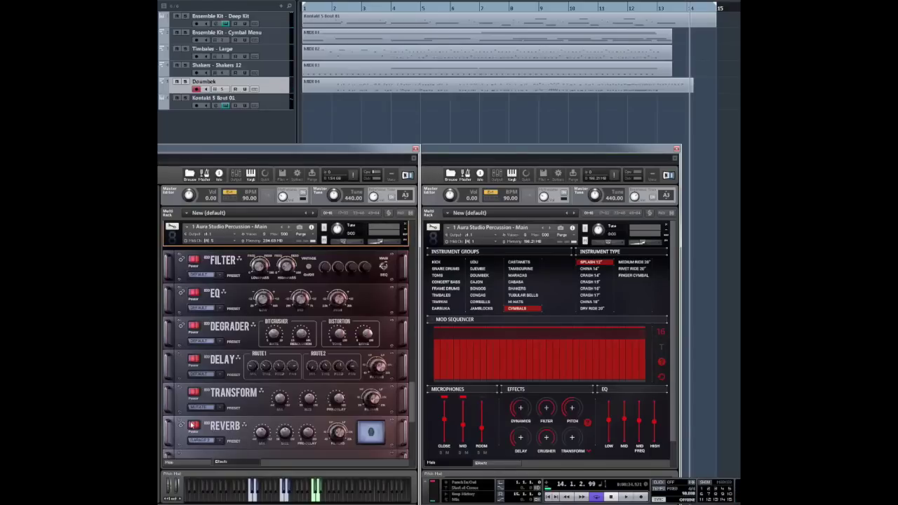
{"action": "left_click", "coordinate": [181, 462]}
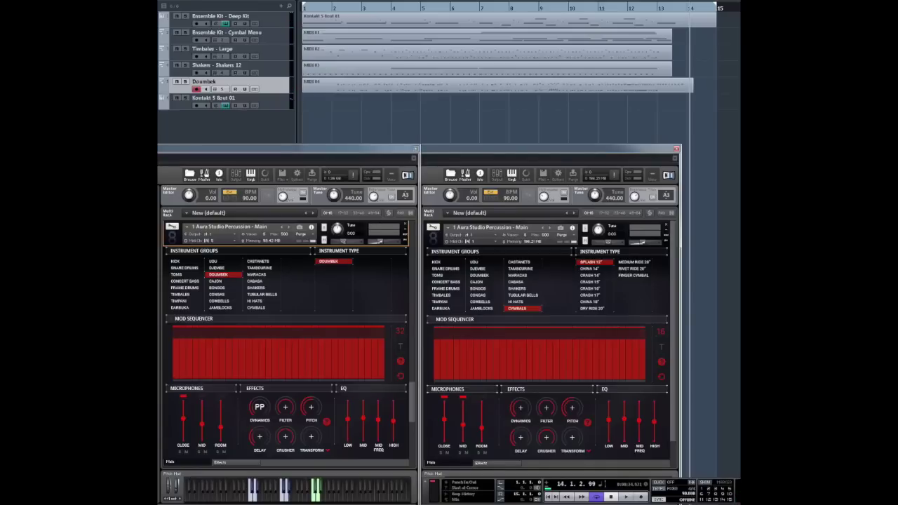
- Select all the parts in the arrangement with a selection box
{"action": "left_click", "coordinate": [640, 100]}
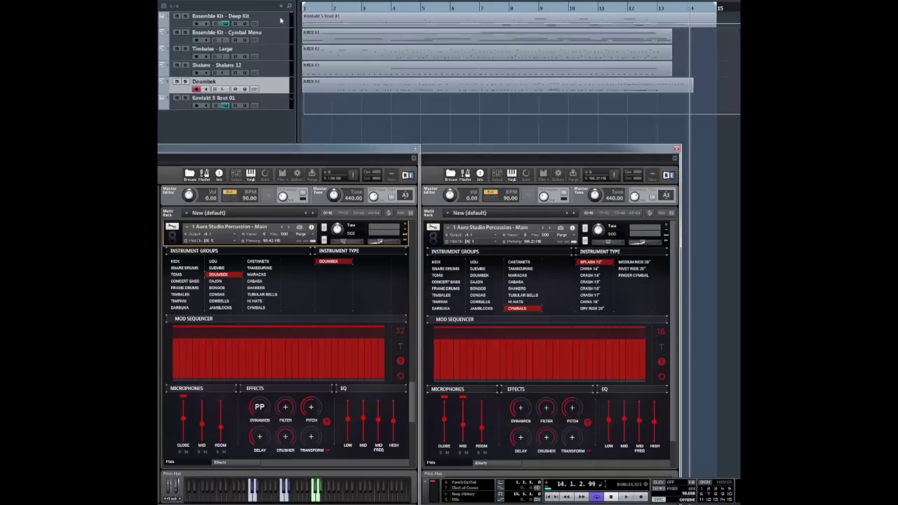